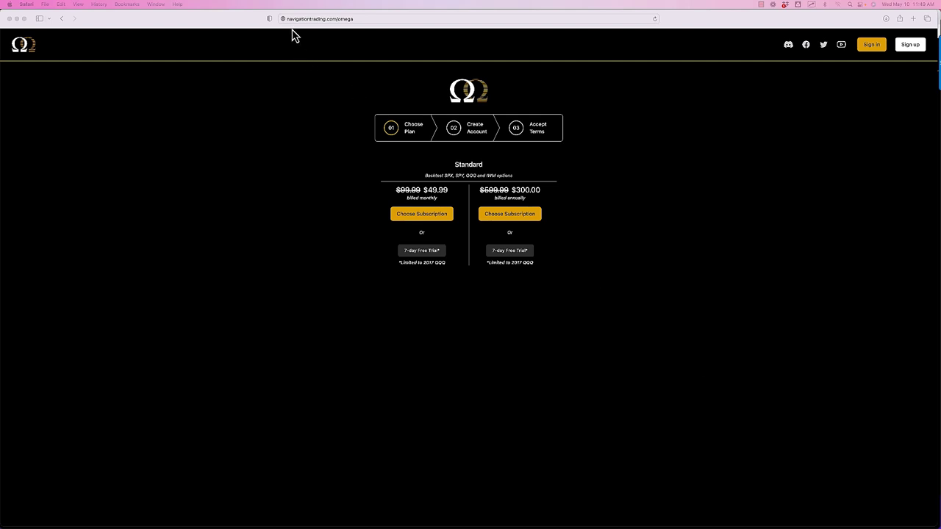
mouse_move(291, 30)
left_mouse_down()
mouse_move(283, 29)
mouse_move(350, 29)
mouse_move(357, 13)
mouse_move(287, 11)
mouse_move(279, 36)
mouse_move(300, 37)
left_mouse_up()
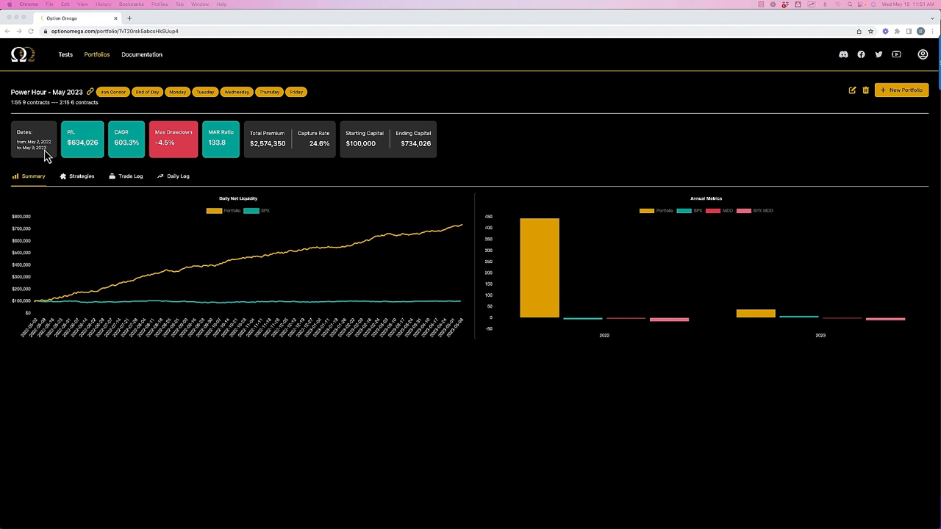
Mark the May 2, 2022 to May 9, 2023 date range and the $100,000 starting capital.
mouse_move(47, 144)
left_mouse_down()
mouse_move(28, 138)
mouse_move(16, 147)
mouse_move(40, 152)
mouse_move(52, 141)
left_mouse_up()
left_click_drag(17, 155, 50, 156)
mouse_move(355, 161)
left_mouse_down()
mouse_move(389, 145)
mouse_move(386, 127)
mouse_move(348, 126)
mouse_move(343, 150)
mouse_move(435, 156)
mouse_move(435, 135)
mouse_move(376, 126)
mouse_move(390, 130)
mouse_move(394, 153)
left_mouse_up()
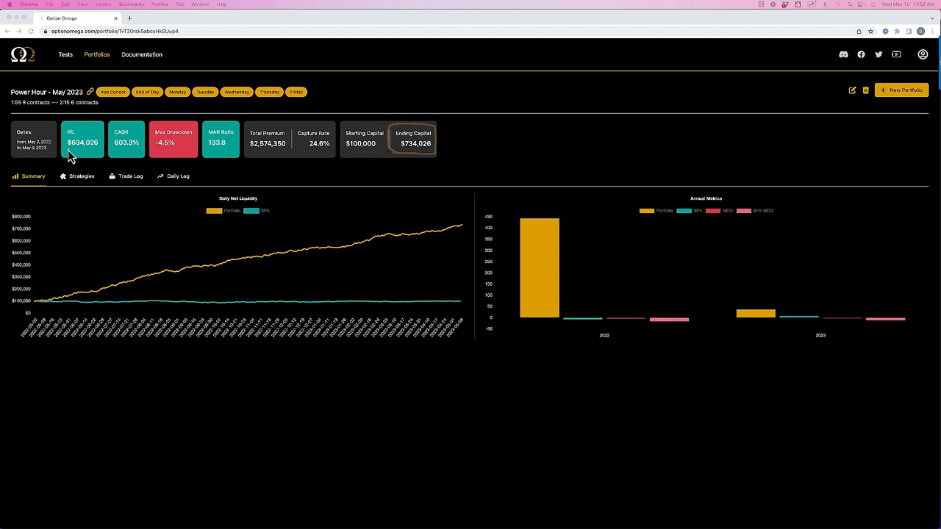
Underline the $634,026 P/L, 603.3% CAGR and -4.5% Max Drawdown.
left_click_drag(67, 150, 99, 151)
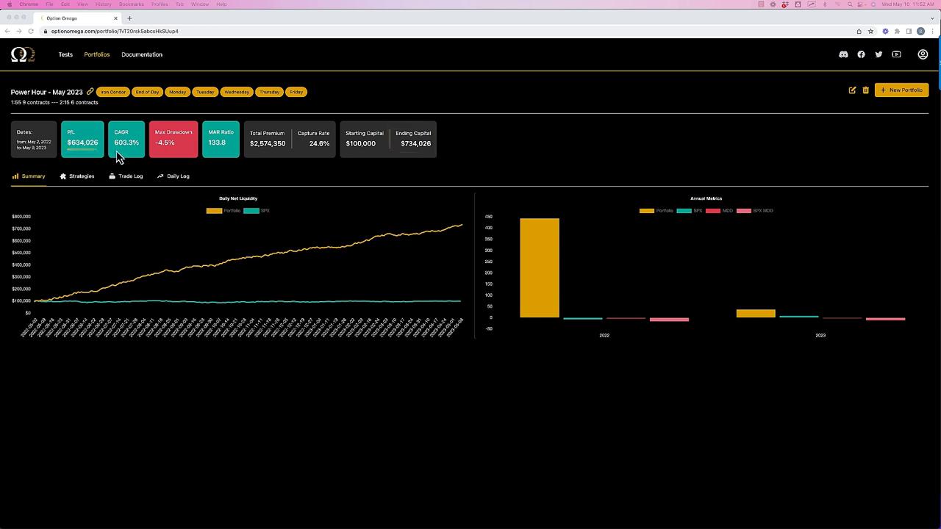
left_click_drag(113, 150, 135, 151)
mouse_move(153, 150)
left_mouse_down()
mouse_move(177, 149)
mouse_move(157, 137)
mouse_move(150, 150)
left_mouse_up()
Trace the rising net liquidity line, mark Max Drawdown again, and point toward the Trade Log.
mouse_move(35, 303)
left_mouse_down()
mouse_move(367, 255)
mouse_move(462, 232)
left_mouse_up()
mouse_move(196, 130)
left_mouse_down()
mouse_move(147, 128)
mouse_move(148, 148)
mouse_move(186, 155)
mouse_move(199, 126)
left_mouse_up()
mouse_move(151, 173)
left_mouse_down()
mouse_move(149, 197)
mouse_move(153, 183)
mouse_move(132, 185)
left_mouse_up()
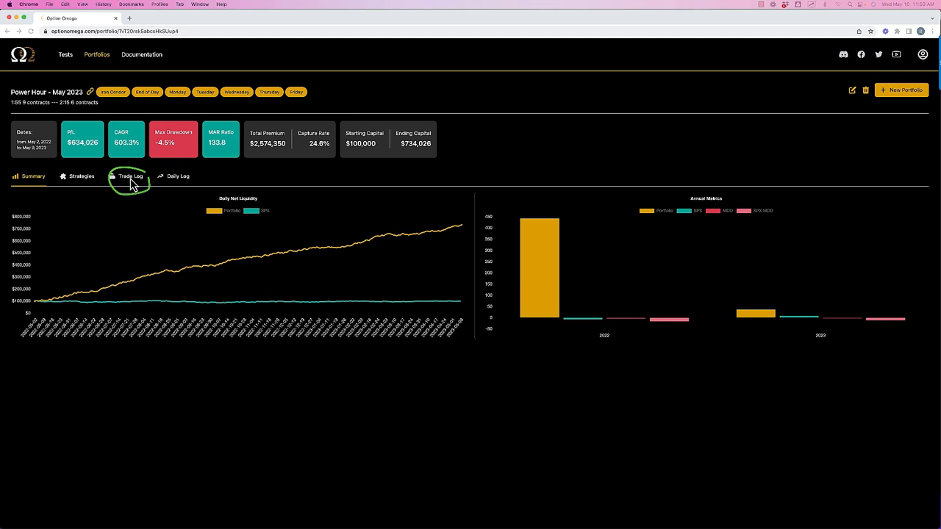
In the Trade Log, circle trade one's 5.00 premium, 3.35 closing cost and $942 profit, and trade seven's -$1,068 loss, then open the Daily Log.
left_click(131, 181)
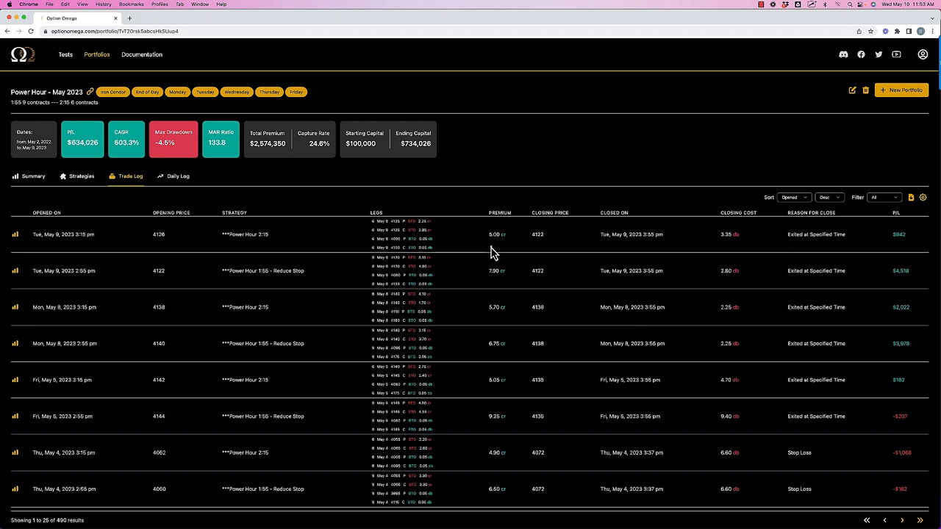
mouse_move(492, 252)
left_mouse_down()
mouse_move(515, 246)
mouse_move(478, 245)
mouse_move(506, 250)
left_mouse_up()
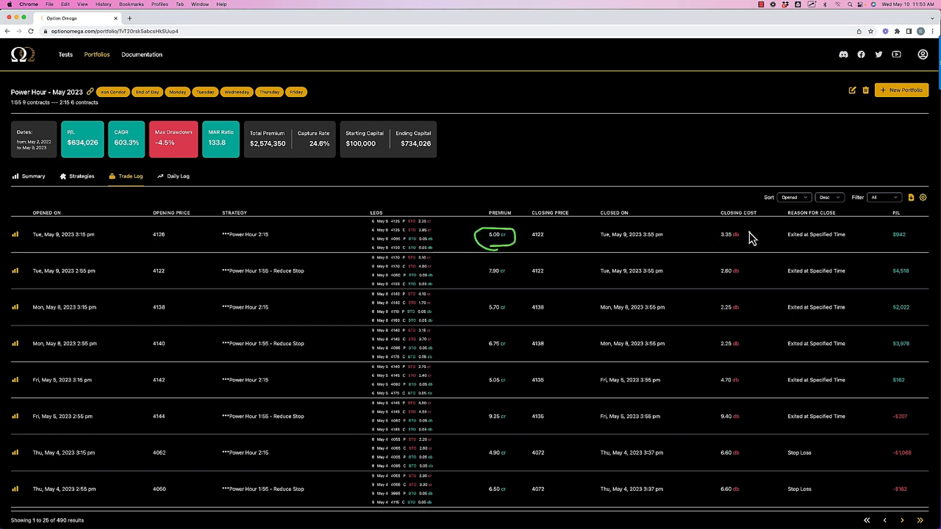
mouse_move(750, 238)
left_mouse_down()
mouse_move(710, 241)
mouse_move(750, 237)
left_mouse_up()
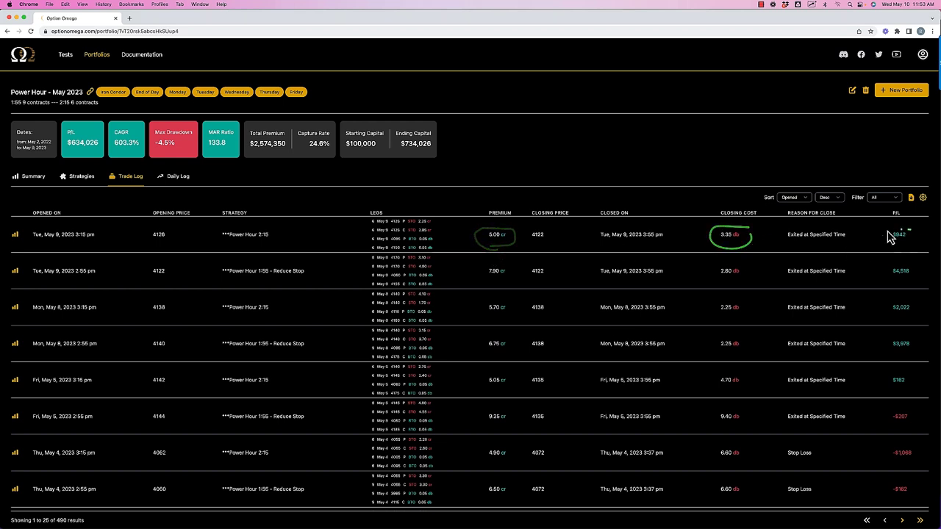
left_click_drag(910, 234, 905, 232)
left_click_drag(910, 444, 912, 444)
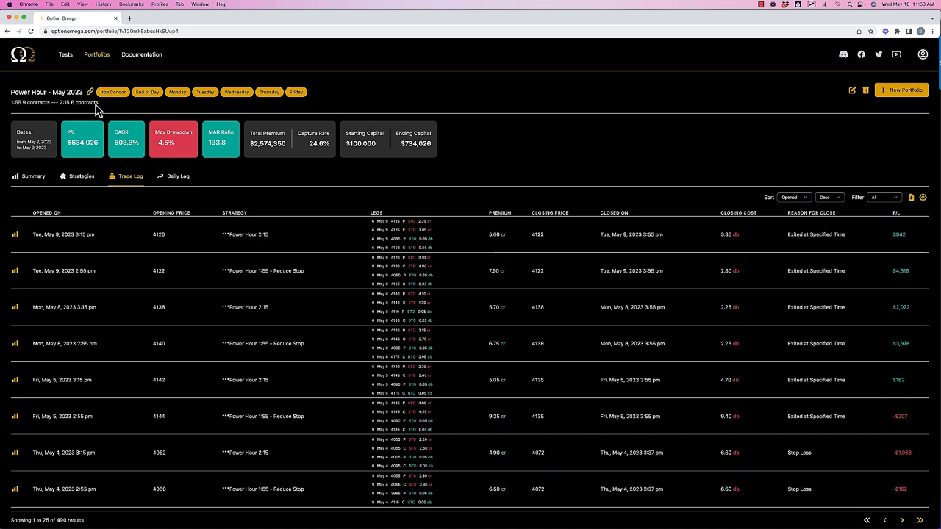
left_click(172, 184)
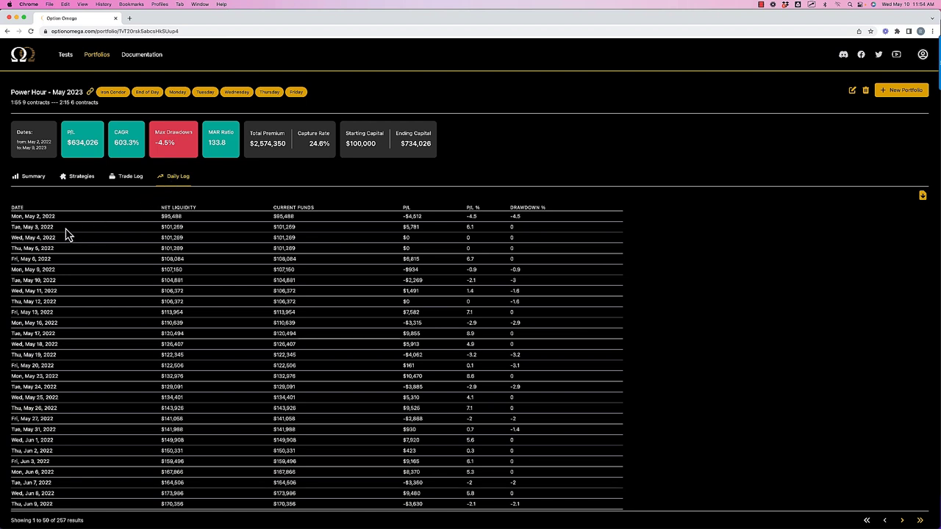
Mark May 2, 2022's -$4,512 loss, circle the $100,000 starting capital, and trace Current Funds.
mouse_move(58, 212)
left_mouse_down()
mouse_move(21, 206)
mouse_move(7, 216)
mouse_move(63, 227)
mouse_move(62, 213)
left_mouse_up()
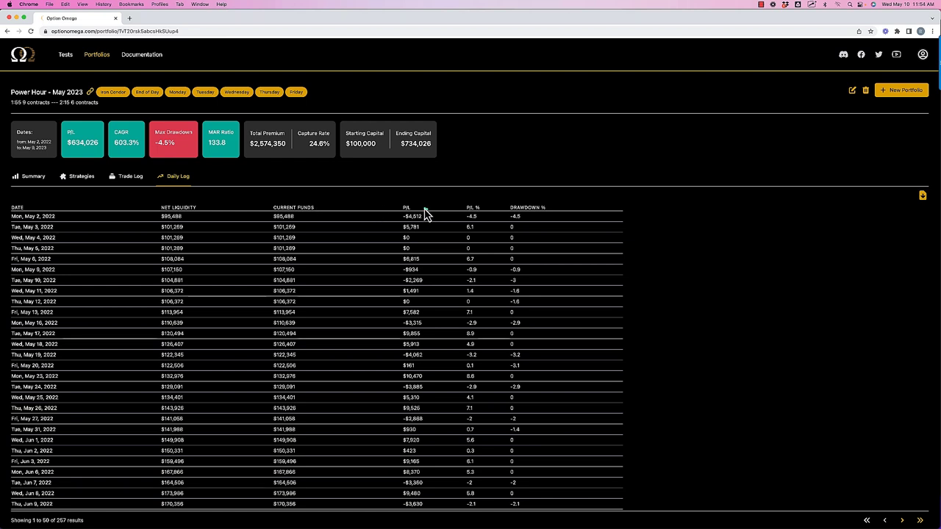
mouse_move(426, 212)
left_mouse_down()
mouse_move(394, 213)
mouse_move(420, 223)
mouse_move(432, 211)
mouse_move(429, 222)
mouse_move(392, 229)
mouse_move(419, 222)
left_mouse_up()
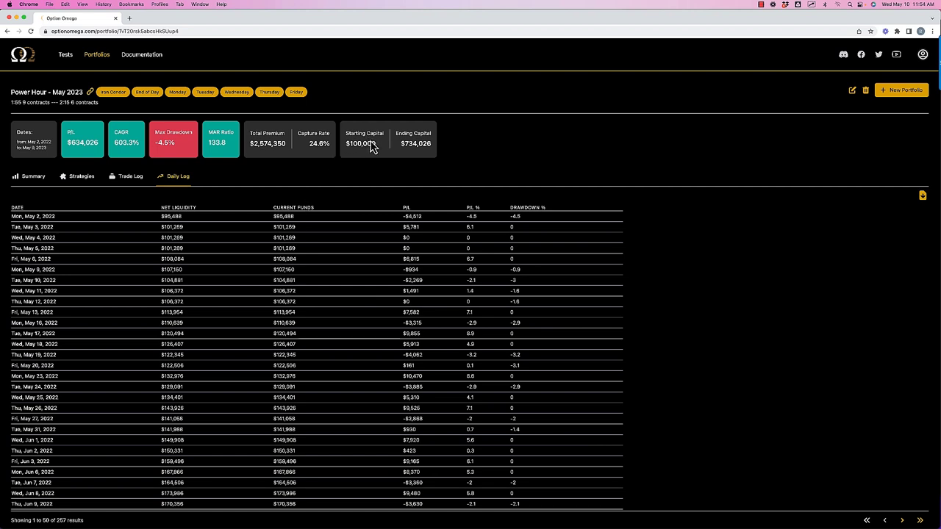
mouse_move(387, 127)
left_mouse_down()
mouse_move(343, 129)
mouse_move(338, 150)
mouse_move(364, 161)
mouse_move(387, 130)
left_mouse_up()
mouse_move(311, 218)
left_mouse_down()
mouse_move(319, 255)
mouse_move(304, 336)
mouse_move(305, 504)
left_mouse_up()
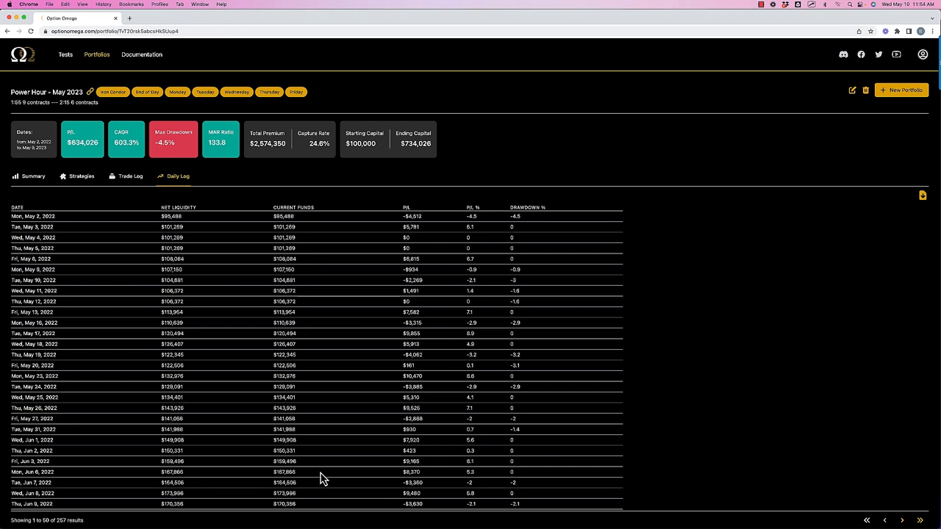
Page the Daily Log forward to results 200–250, covering February to April 2023.
scroll(322, 479, "down", 5)
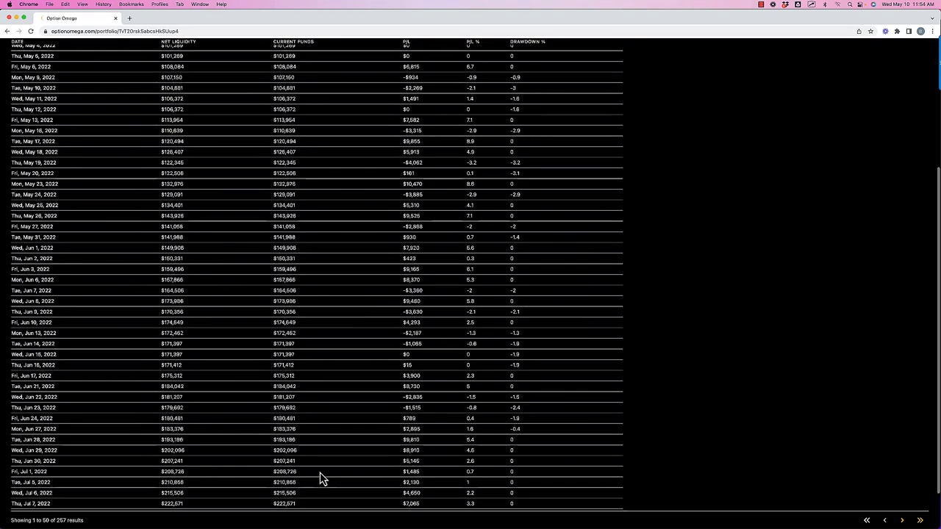
scroll(320, 478, "down", 2)
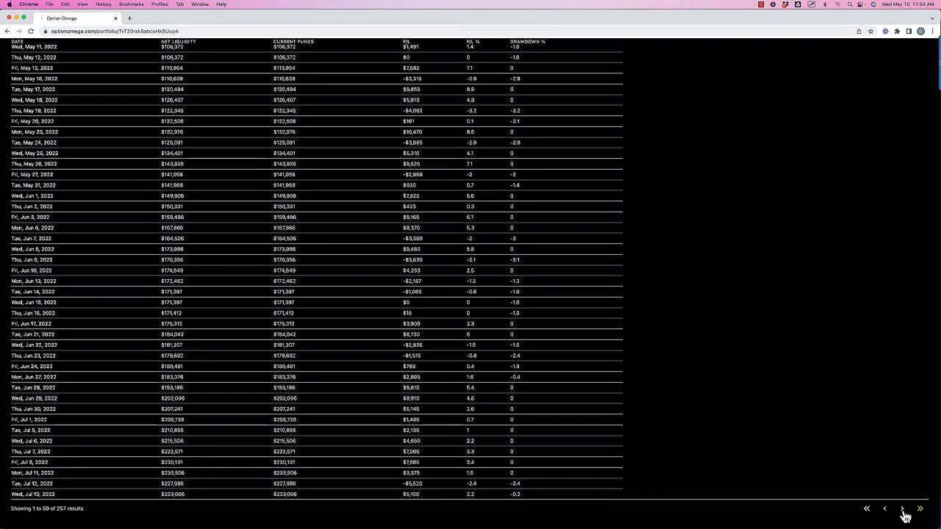
left_click(903, 510)
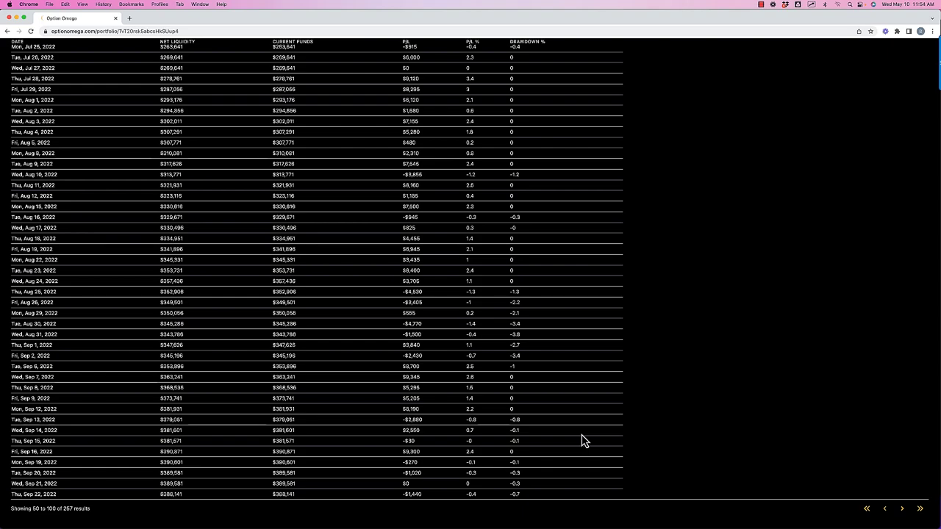
scroll(581, 439, "up", 7)
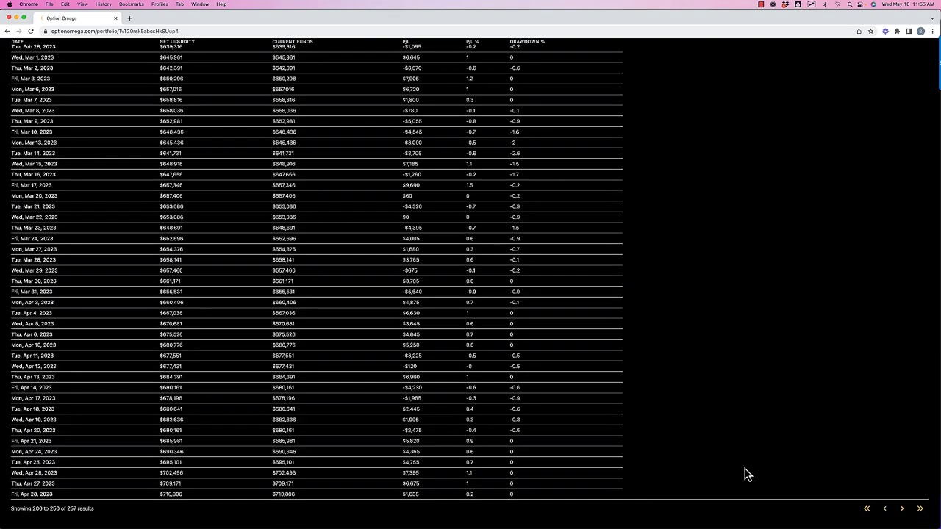
scroll(703, 466, "up", 2)
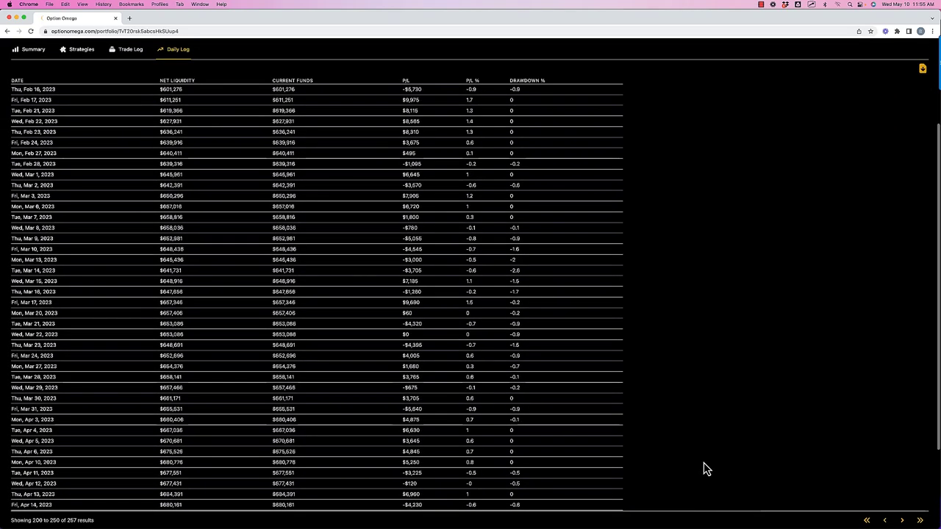
scroll(703, 468, "up", 1)
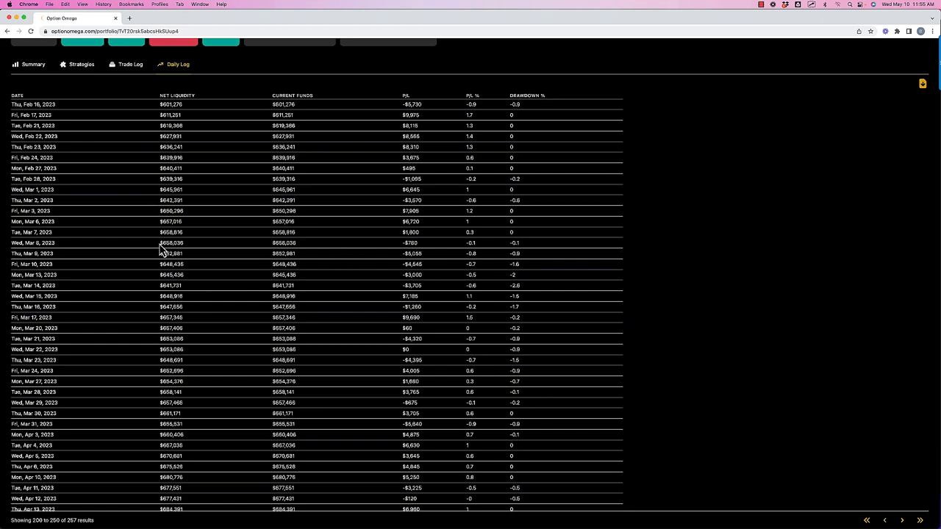
Pan across the Daily Log columns and mark the Wed, Mar 8, 2023 row.
scroll(160, 250, "up", 5)
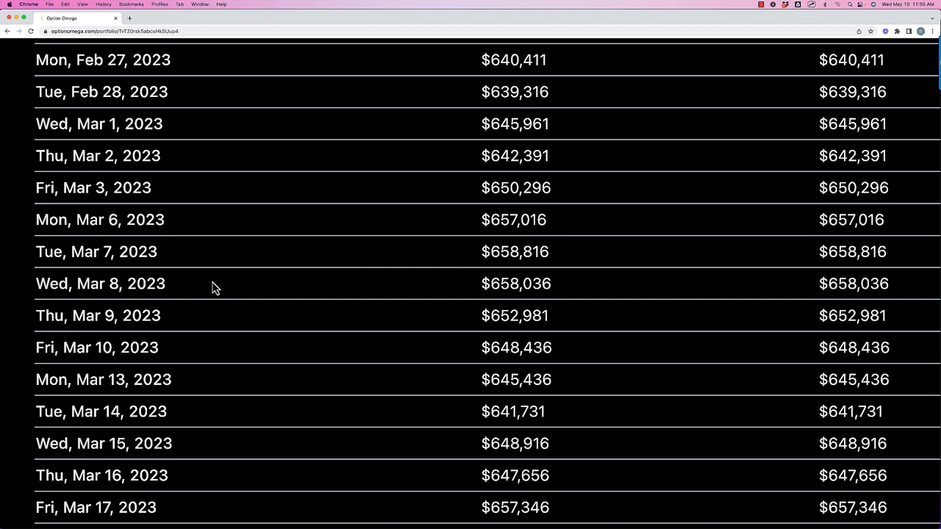
scroll(211, 310, "right", 5)
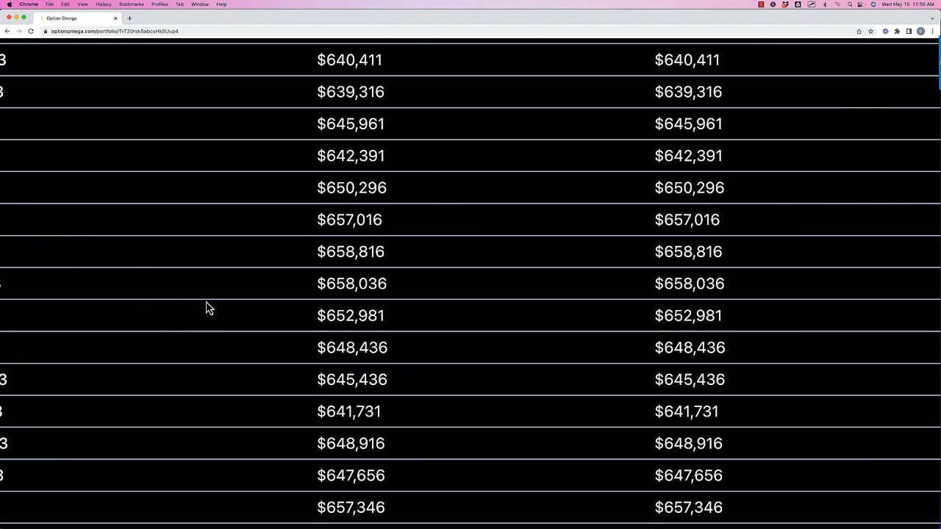
scroll(207, 308, "right", 15)
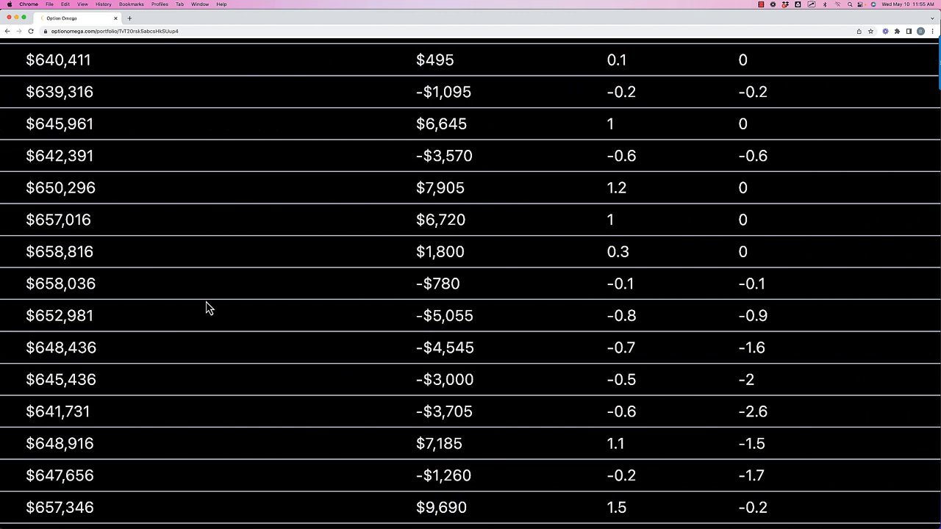
scroll(325, 313, "left", 4)
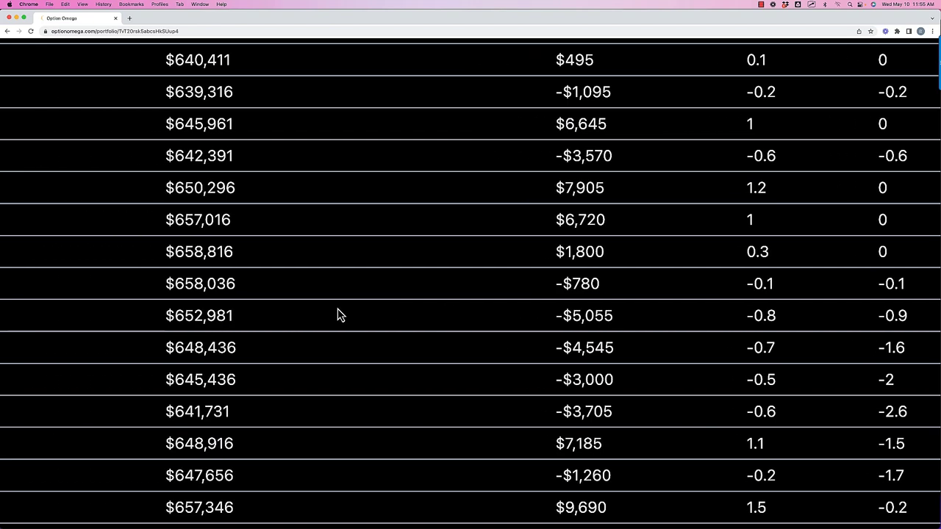
scroll(337, 314, "left", 12)
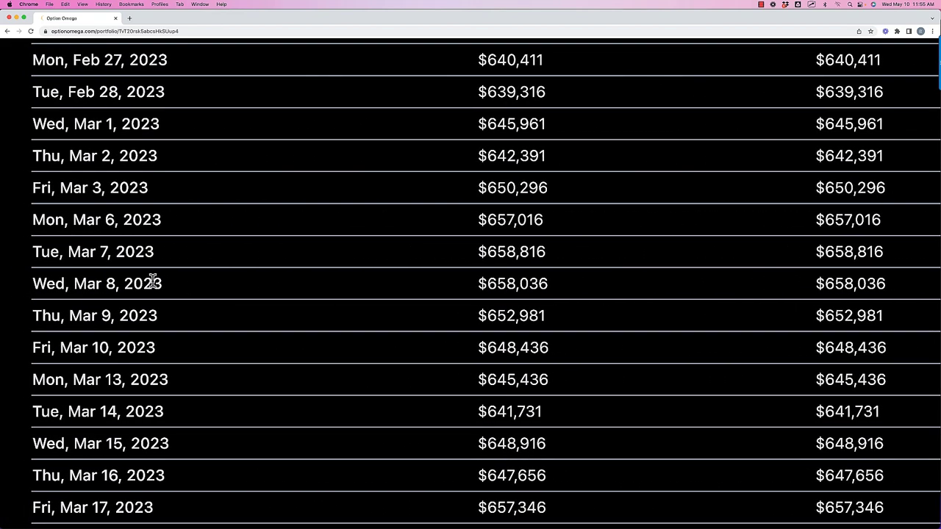
scroll(222, 293, "right", 2)
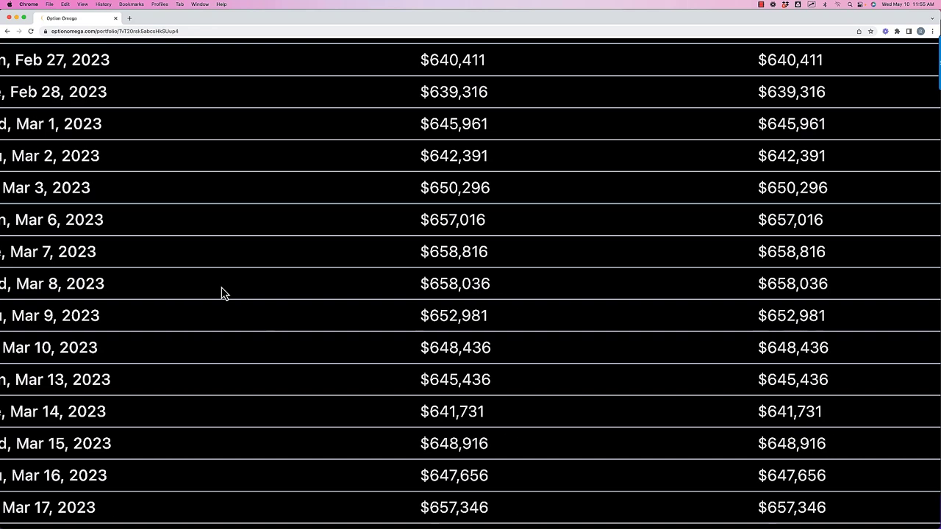
scroll(222, 292, "right", 15)
scroll(222, 292, "left", 15)
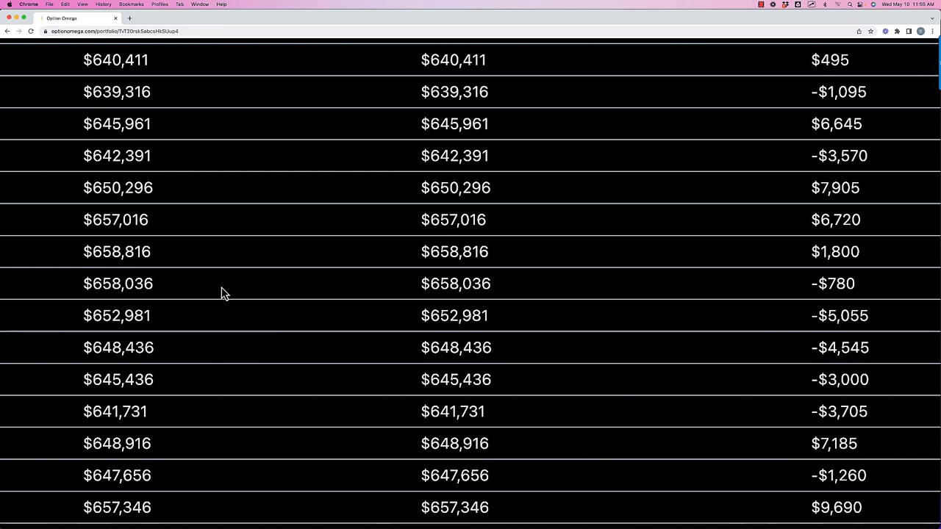
scroll(146, 282, "left", 1)
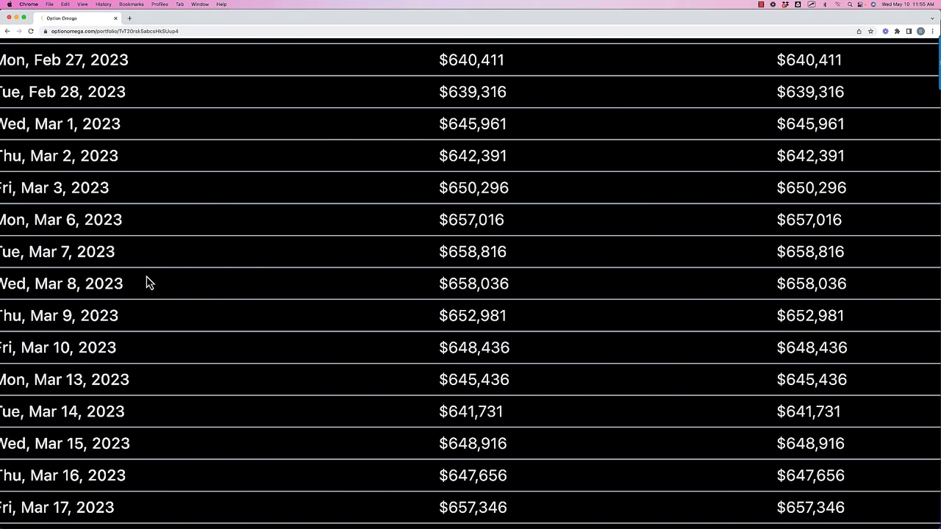
mouse_move(135, 275)
left_mouse_down()
mouse_move(156, 300)
mouse_move(157, 389)
mouse_move(158, 411)
mouse_move(144, 430)
mouse_move(136, 424)
left_mouse_up()
Tick off the losing days' P/L values from -$780 down to -$3,705.
scroll(231, 333, "right", 7)
scroll(232, 334, "right", 12)
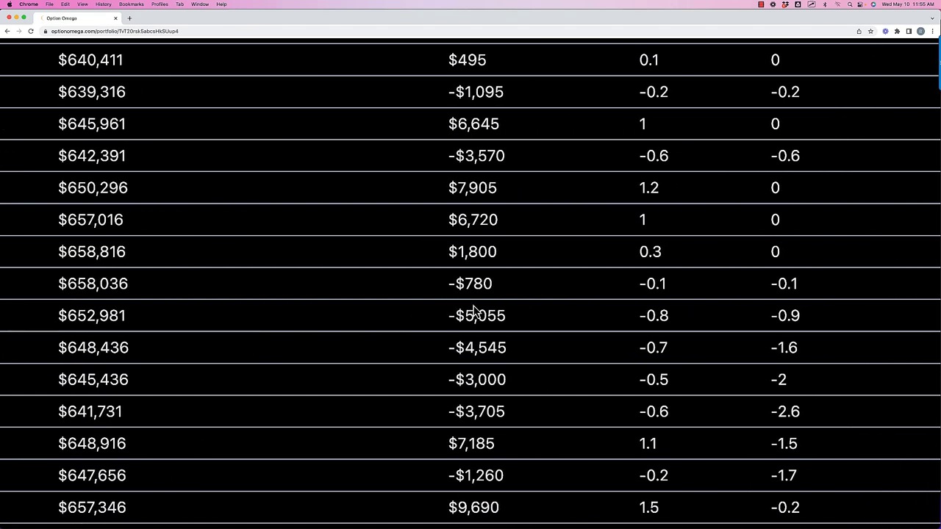
mouse_move(510, 285)
left_mouse_down()
mouse_move(524, 280)
mouse_move(521, 319)
mouse_move(530, 320)
mouse_move(518, 360)
mouse_move(538, 344)
left_mouse_up()
left_click_drag(520, 379, 528, 372)
left_click_drag(516, 409, 540, 413)
scroll(544, 342, "down", 5)
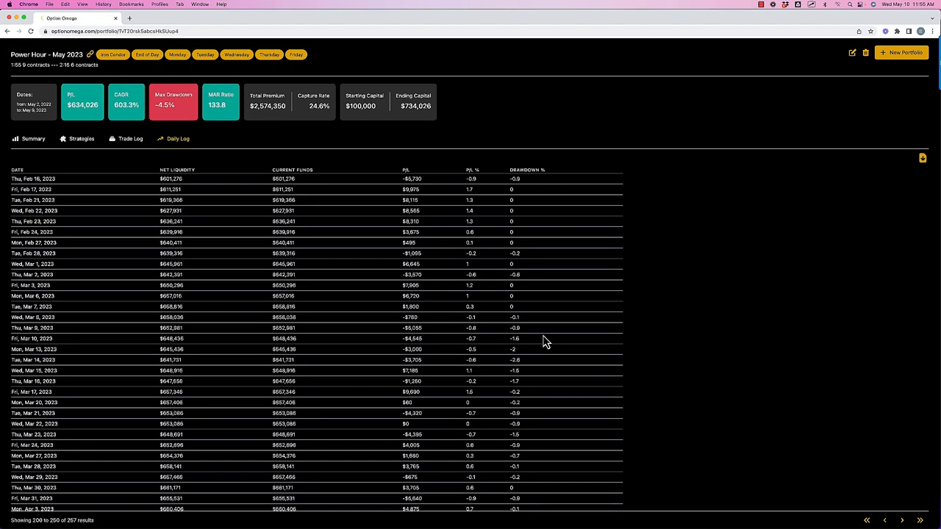
Circle the -$5,055 and -$4,545 losses, then reset the page zoom to show the summary cards.
scroll(544, 342, "up", 5)
scroll(516, 339, "left", 5)
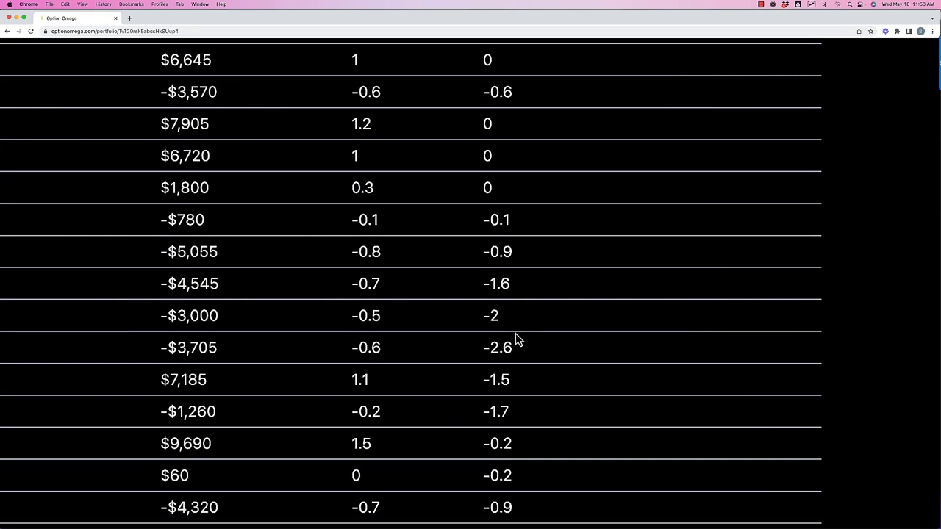
scroll(517, 339, "left", 4)
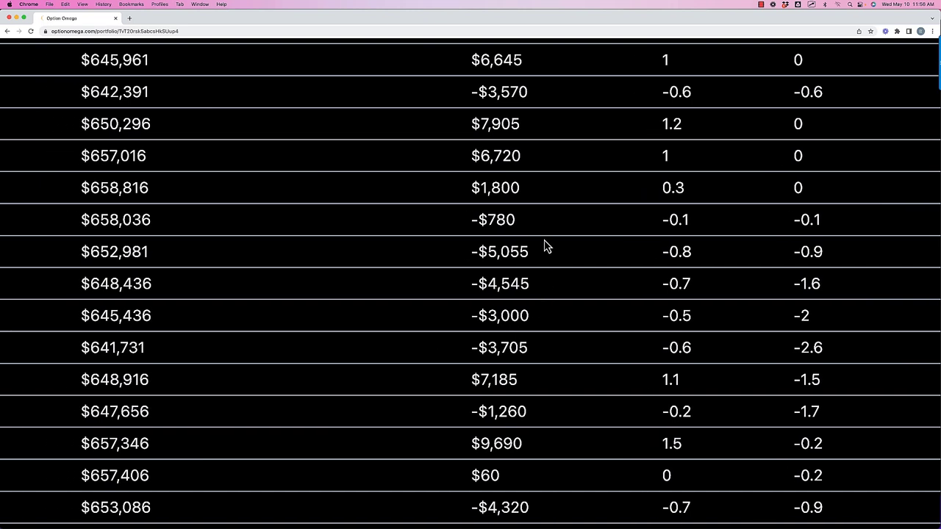
mouse_move(518, 215)
left_mouse_down()
mouse_move(469, 216)
mouse_move(469, 232)
mouse_move(509, 234)
mouse_move(516, 219)
mouse_move(529, 239)
mouse_move(473, 241)
mouse_move(479, 274)
mouse_move(529, 248)
left_mouse_up()
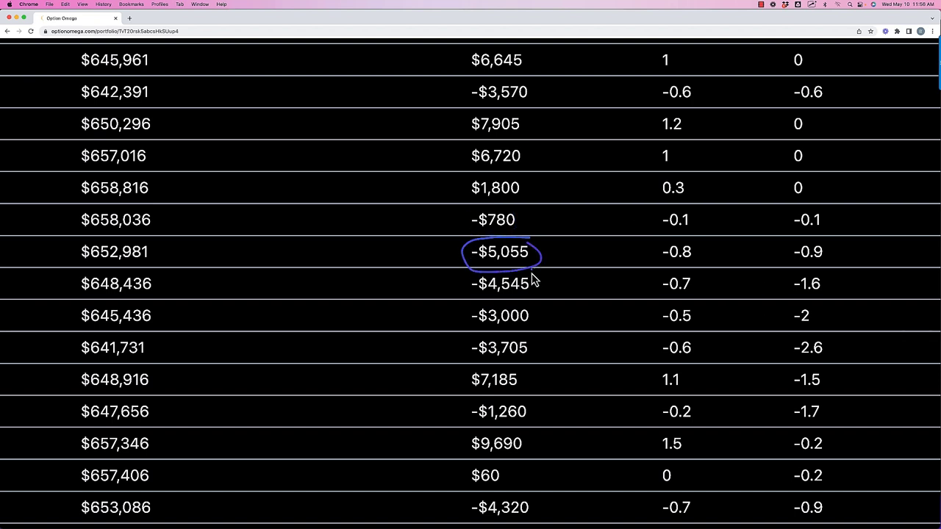
mouse_move(536, 282)
left_mouse_down()
mouse_move(468, 273)
mouse_move(462, 285)
mouse_move(482, 297)
mouse_move(536, 290)
mouse_move(535, 280)
mouse_move(528, 309)
mouse_move(492, 303)
mouse_move(460, 316)
mouse_move(539, 311)
mouse_move(508, 337)
mouse_move(465, 343)
mouse_move(468, 360)
mouse_move(516, 366)
mouse_move(536, 348)
left_mouse_up()
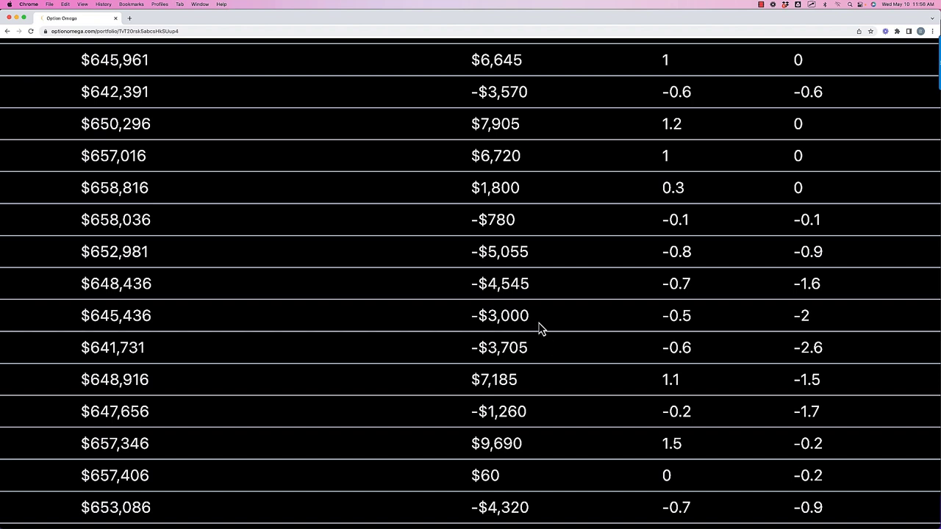
key("super+minus")
key("super+0")
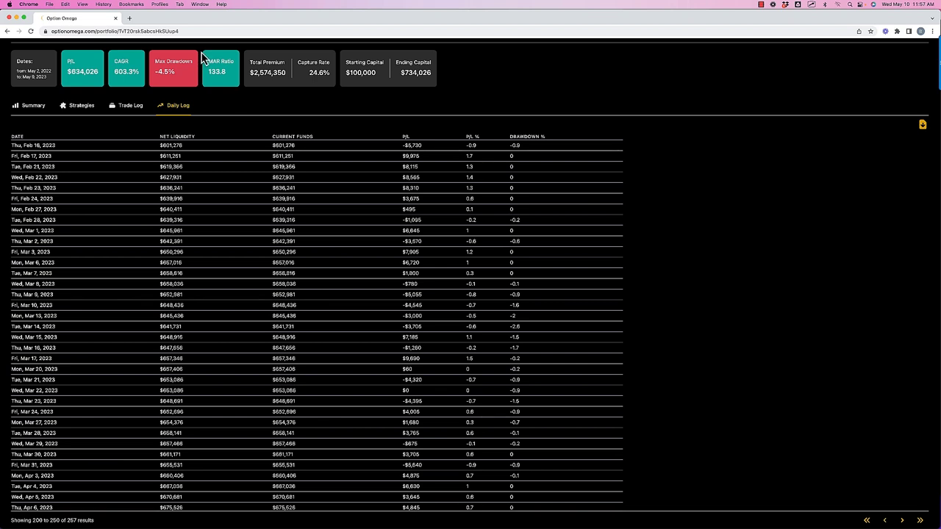
Circle the -4.5% Max Drawdown and underline the $100,000 Starting Capital.
mouse_move(203, 59)
left_mouse_down()
mouse_move(150, 61)
mouse_move(151, 83)
mouse_move(196, 65)
left_mouse_up()
mouse_move(343, 85)
left_mouse_down()
mouse_move(366, 88)
mouse_move(385, 71)
mouse_move(366, 56)
mouse_move(346, 85)
left_mouse_up()
Mark Current Funds values $658,816 and $650,296 (Fri, Mar 3) against the $100,000 Starting Capital.
mouse_move(301, 272)
left_mouse_down()
mouse_move(265, 272)
mouse_move(280, 282)
mouse_move(304, 275)
left_mouse_up()
mouse_move(382, 63)
left_mouse_down()
mouse_move(336, 61)
mouse_move(337, 84)
mouse_move(383, 69)
left_mouse_up()
mouse_move(301, 281)
left_mouse_down()
mouse_move(269, 290)
mouse_move(306, 290)
left_mouse_up()
left_click_drag(434, 285, 441, 319)
left_click(441, 318)
mouse_move(303, 256)
left_mouse_down()
mouse_move(269, 261)
mouse_move(311, 257)
left_mouse_up()
mouse_move(386, 84)
left_mouse_down()
mouse_move(388, 59)
mouse_move(359, 53)
mouse_move(343, 73)
mouse_move(356, 86)
mouse_move(382, 83)
left_mouse_up()
Circle the $100,000 Starting Capital card once more.
mouse_move(346, 90)
left_mouse_down()
mouse_move(386, 81)
mouse_move(388, 54)
mouse_move(350, 59)
mouse_move(346, 92)
left_mouse_up()
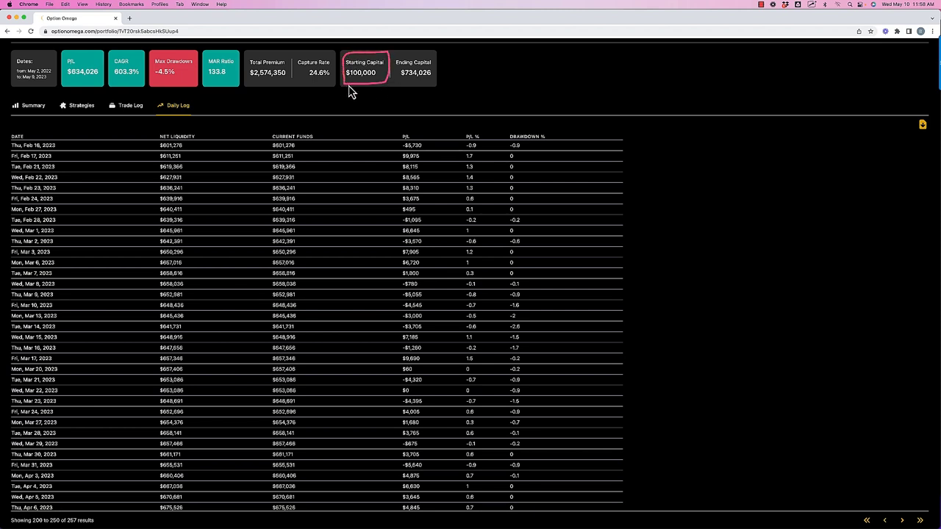